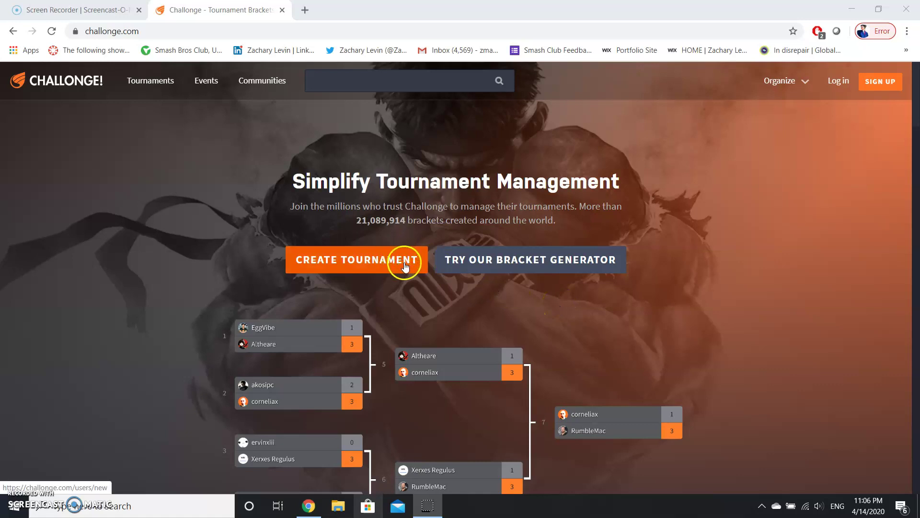
Log in to Challonge with the saved credentials from the Create Tournament prompt
left_click(404, 266)
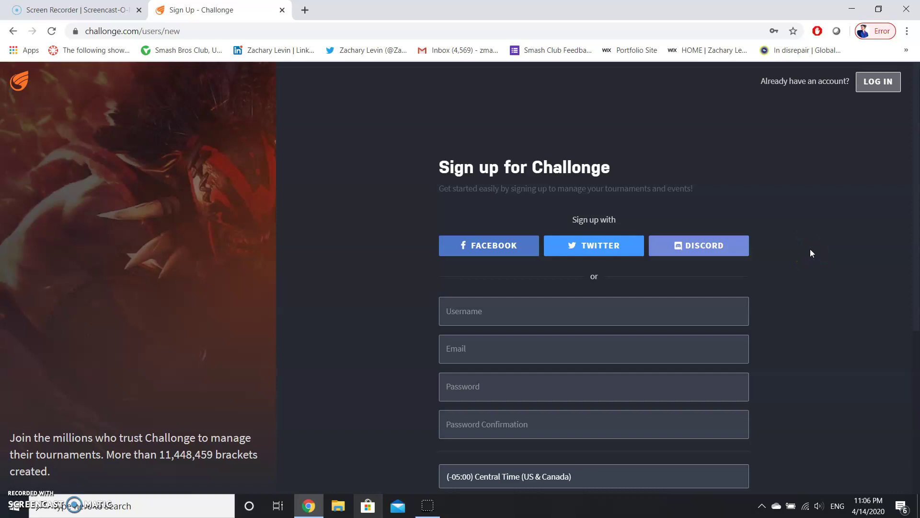
left_click(884, 91)
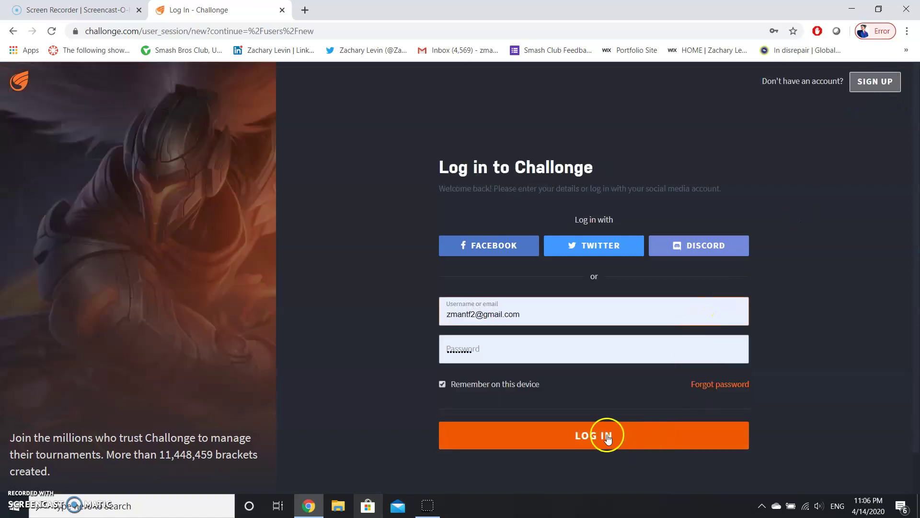
left_click(606, 434)
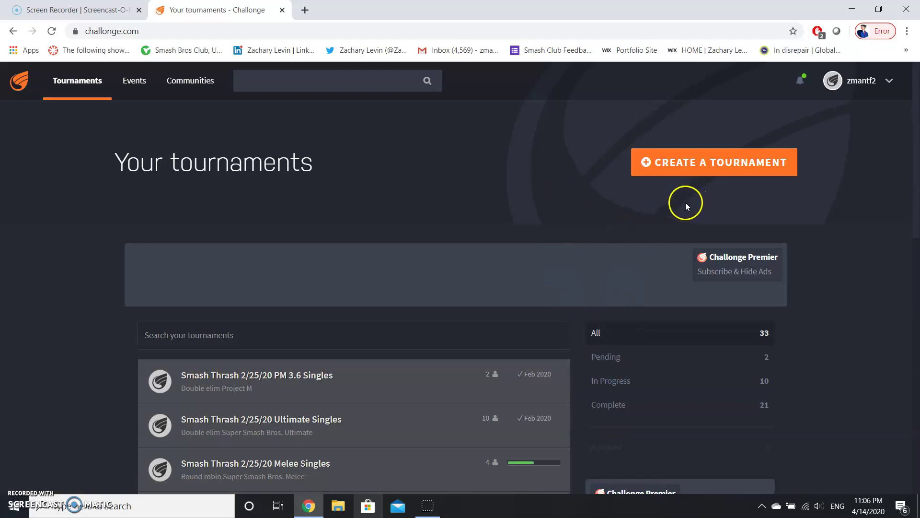
Name the new tournament 'Example' and shuffle its URL until it reads tkpalcjz
left_click(724, 167)
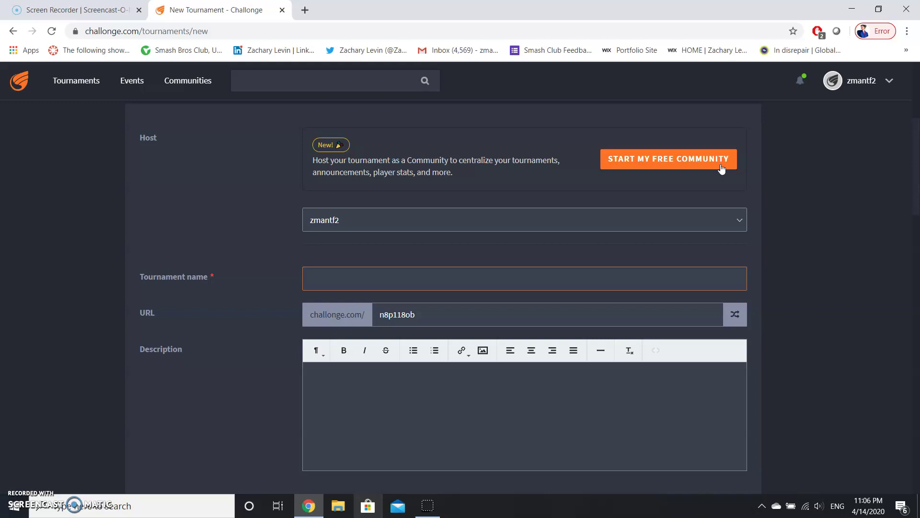
type("Example")
left_click(720, 167)
left_click(737, 318)
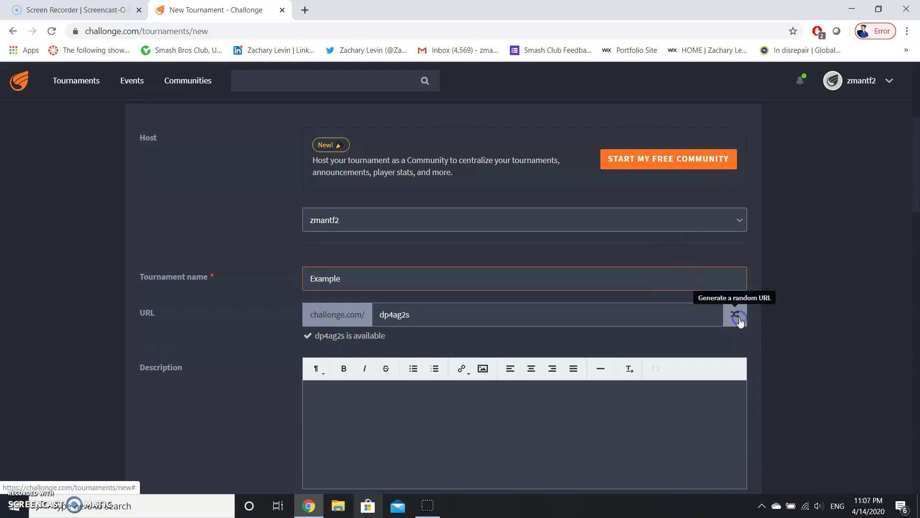
left_click(740, 320)
left_click(739, 320)
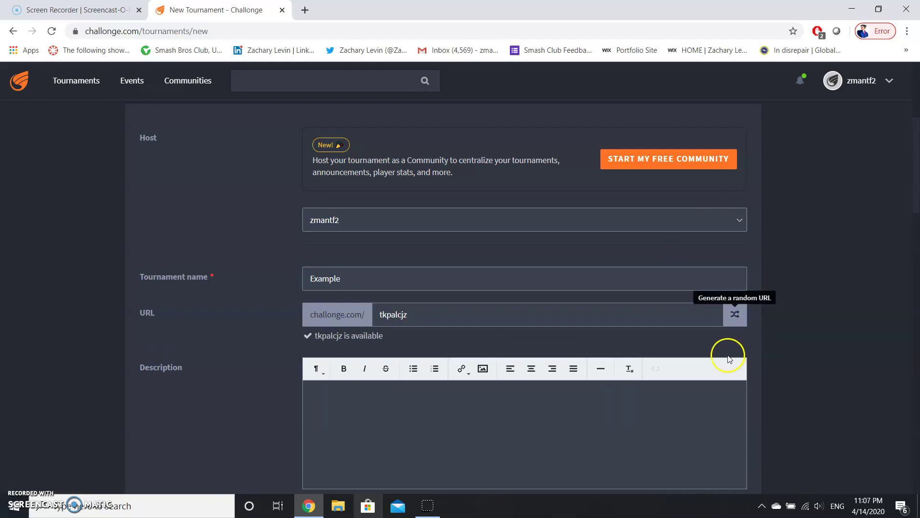
scroll(729, 354, "down", 2)
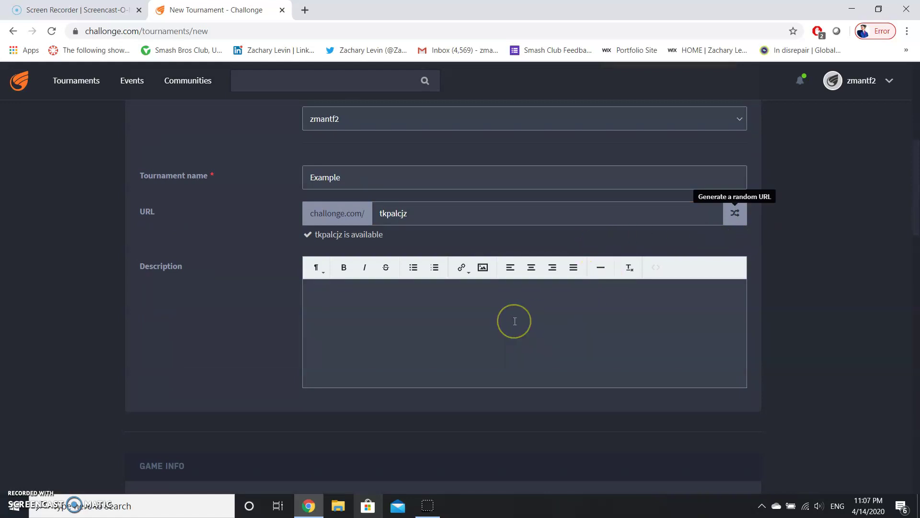
scroll(515, 321, "down", 3)
scroll(514, 320, "up", 2)
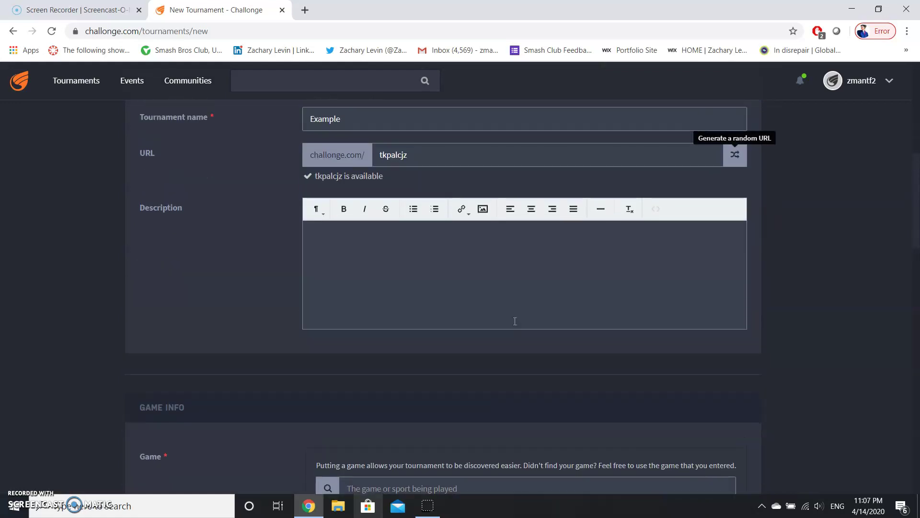
scroll(515, 321, "down", 2)
Set the game to Air Hockey, leaving the format as Single Elimination
left_click(464, 380)
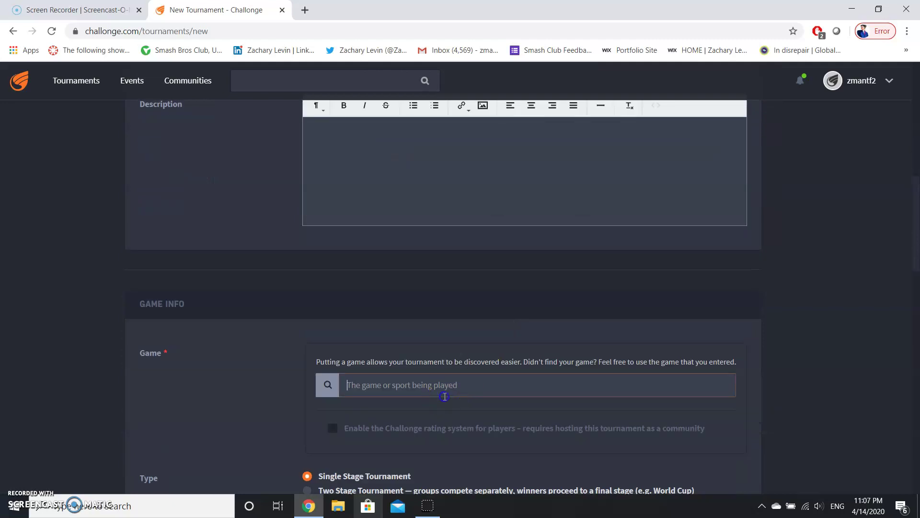
scroll(525, 346, "down", 1)
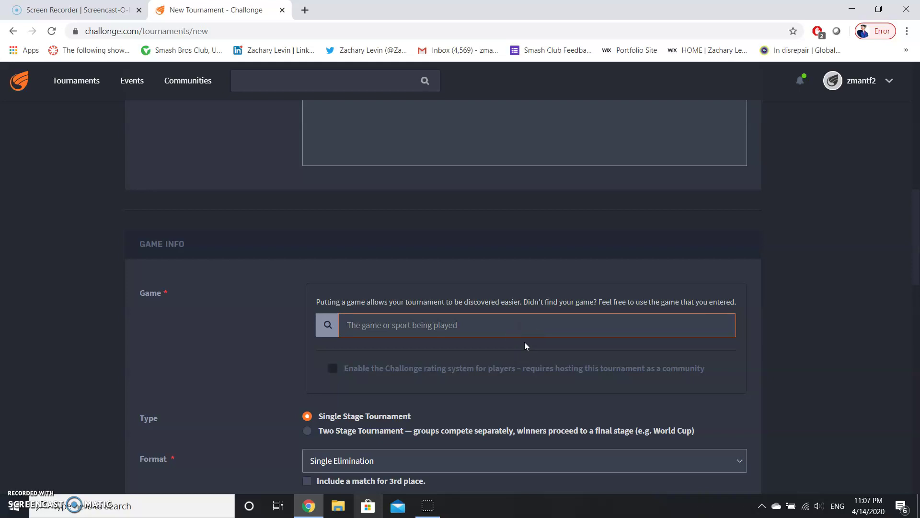
type("Hockey")
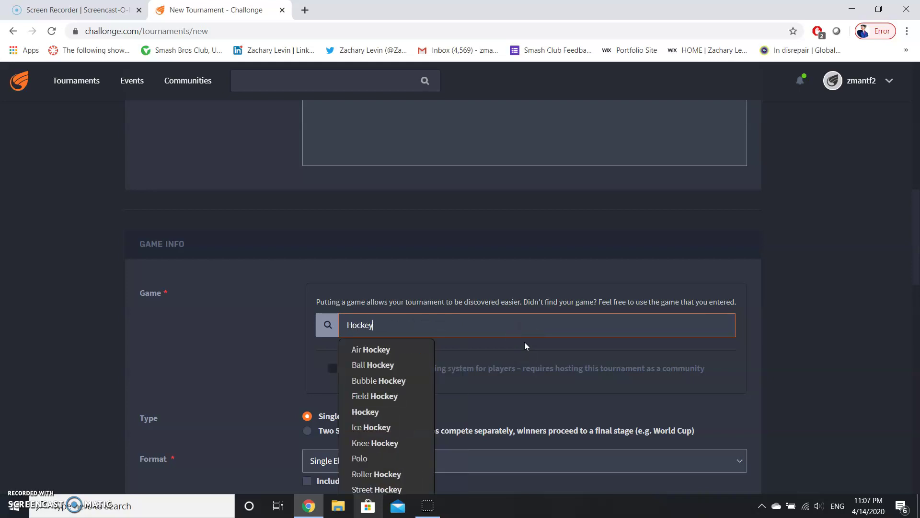
left_click(406, 351)
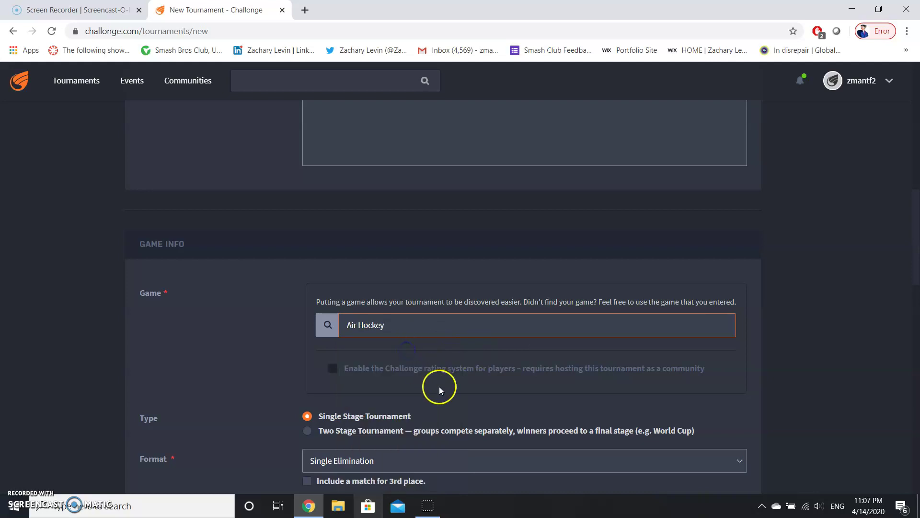
scroll(439, 387, "down", 2)
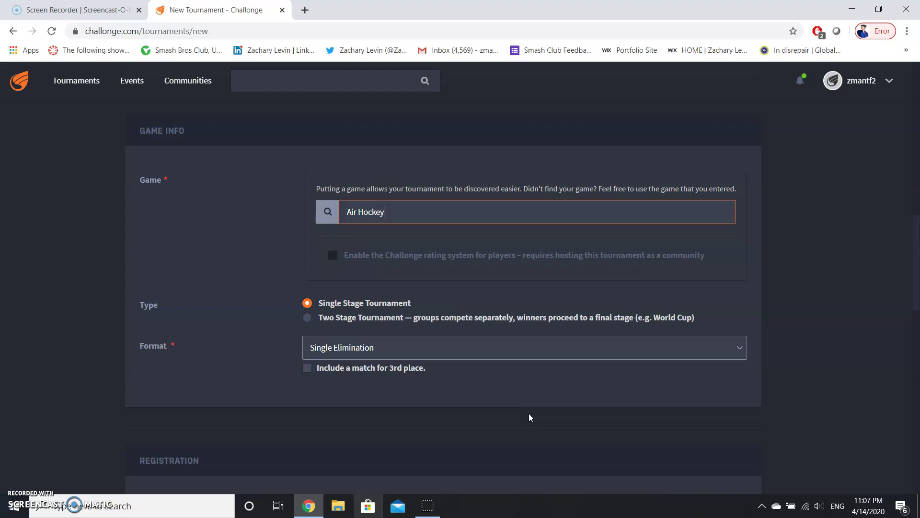
scroll(490, 391, "down", 1)
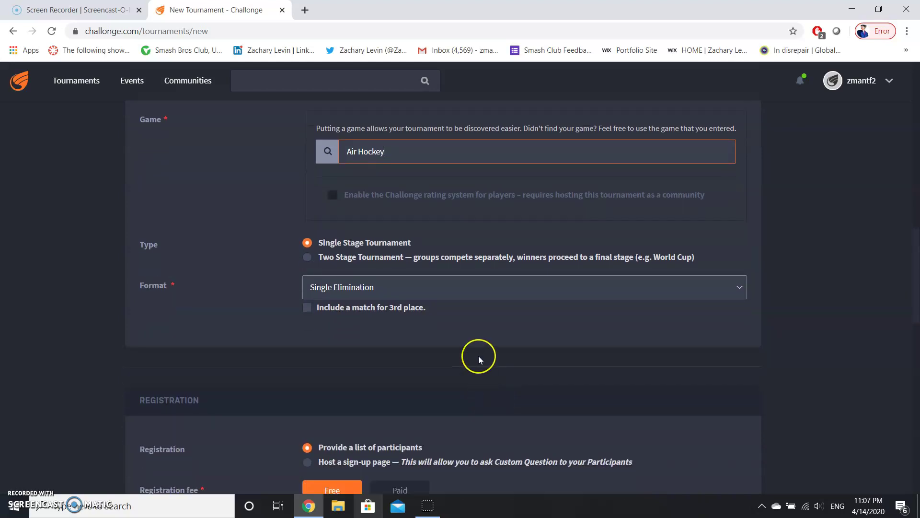
scroll(478, 358, "down", 1)
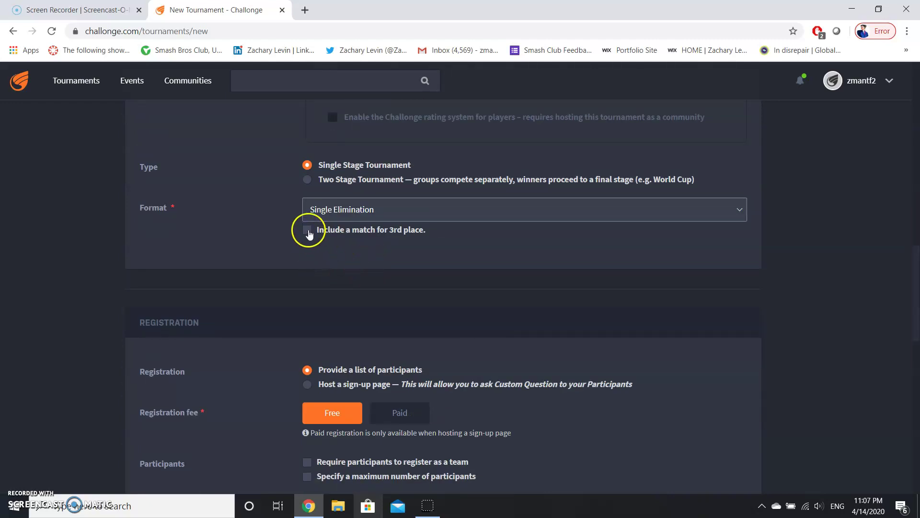
scroll(370, 312, "down", 1)
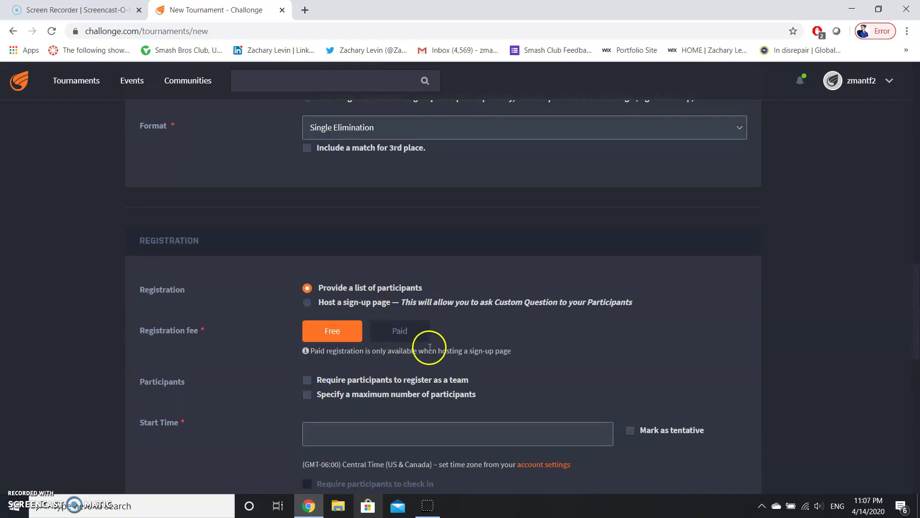
Tick 'Mark as tentative' for the tournament's start time
scroll(432, 348, "down", 1)
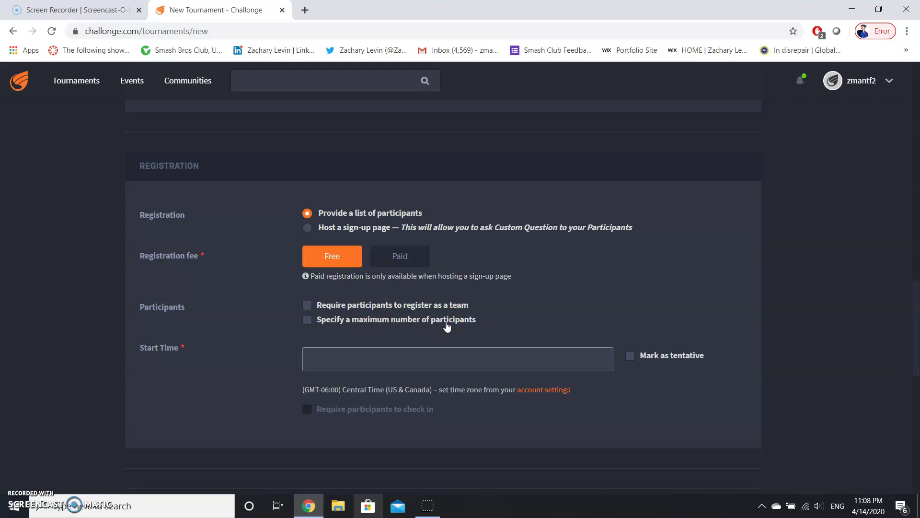
left_click_drag(460, 326, 551, 328)
left_click_drag(643, 368, 631, 356)
left_click(631, 357)
scroll(608, 378, "down", 3)
scroll(608, 378, "down", 5)
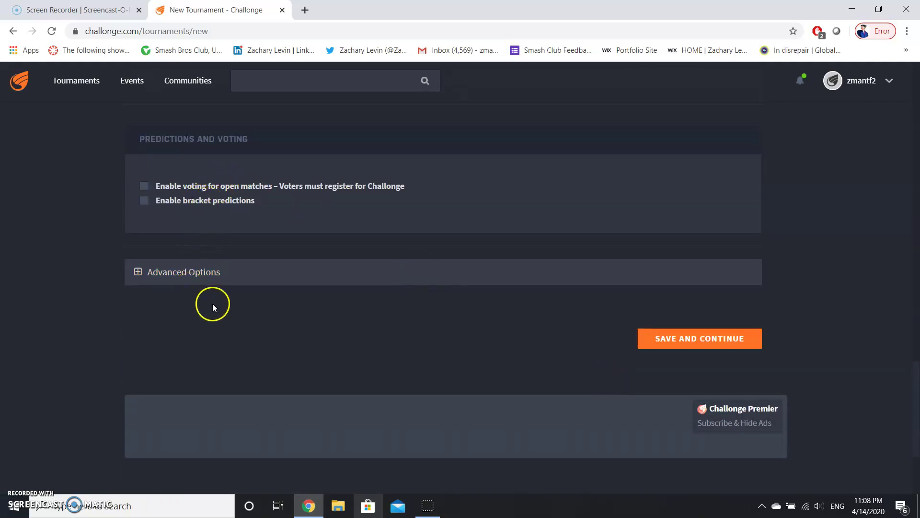
Save the tournament settings and go to its participants page
left_click(694, 341)
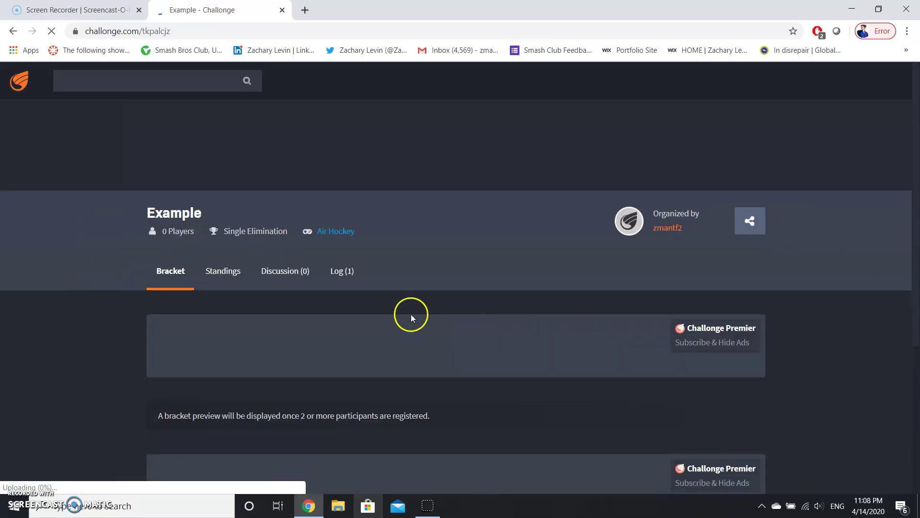
scroll(238, 274, "down", 2)
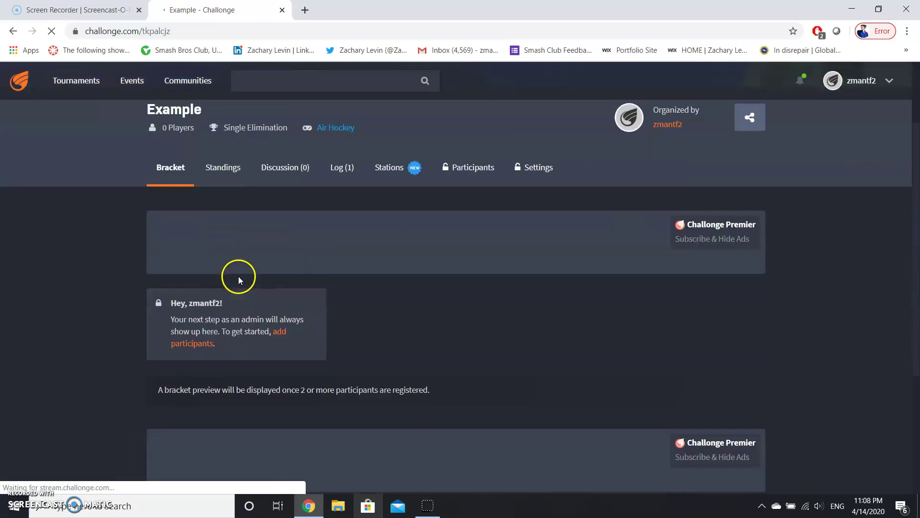
left_click(280, 338)
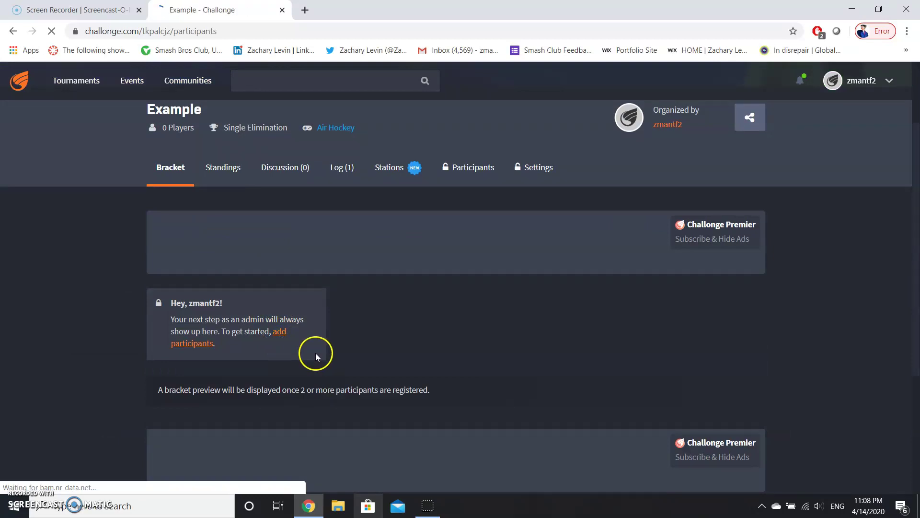
scroll(316, 353, "down", 4)
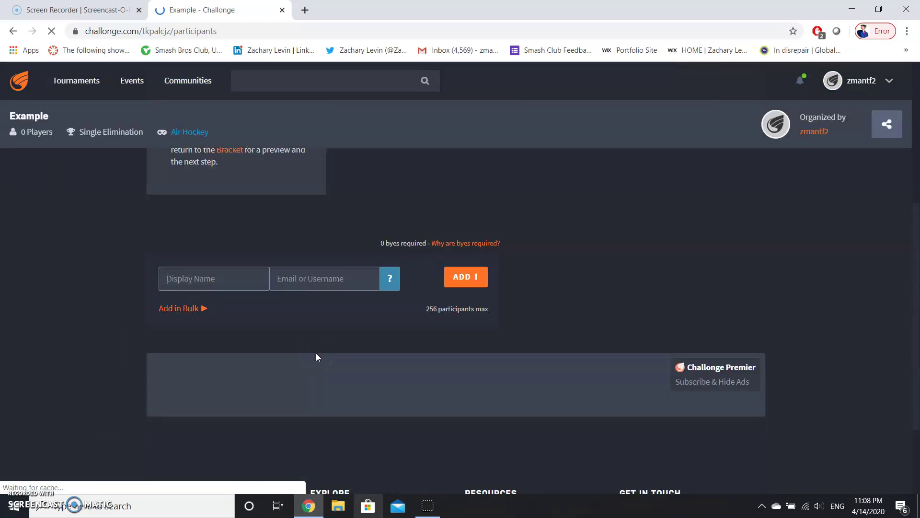
scroll(315, 357, "down", 1)
Add participants fred, Eric, Jim, Henry, Toby and Erin
left_click(193, 228)
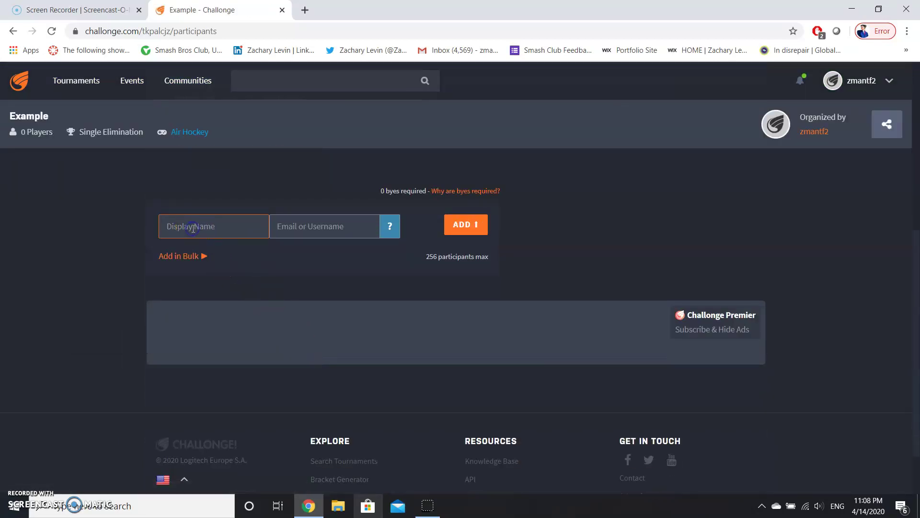
type("fred")
key("Return")
type("Eric")
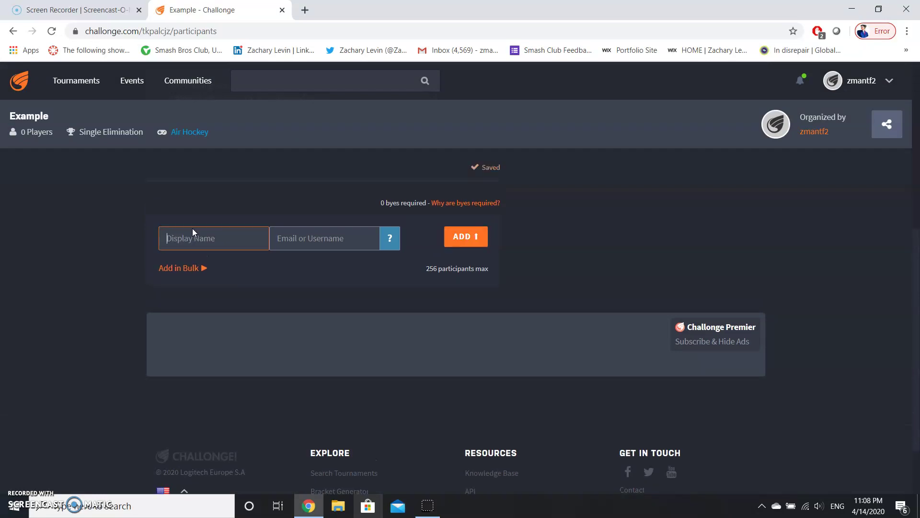
key("Return")
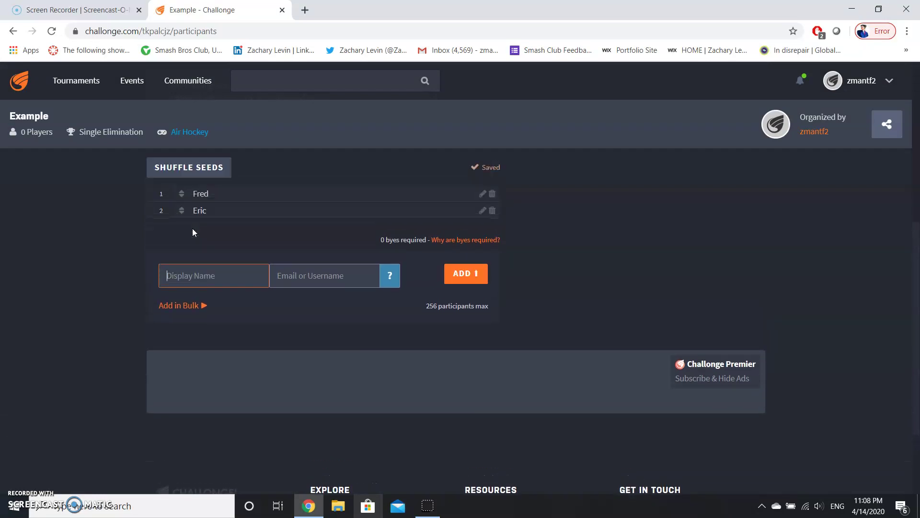
type("J")
key("BackSpace")
type("Jim")
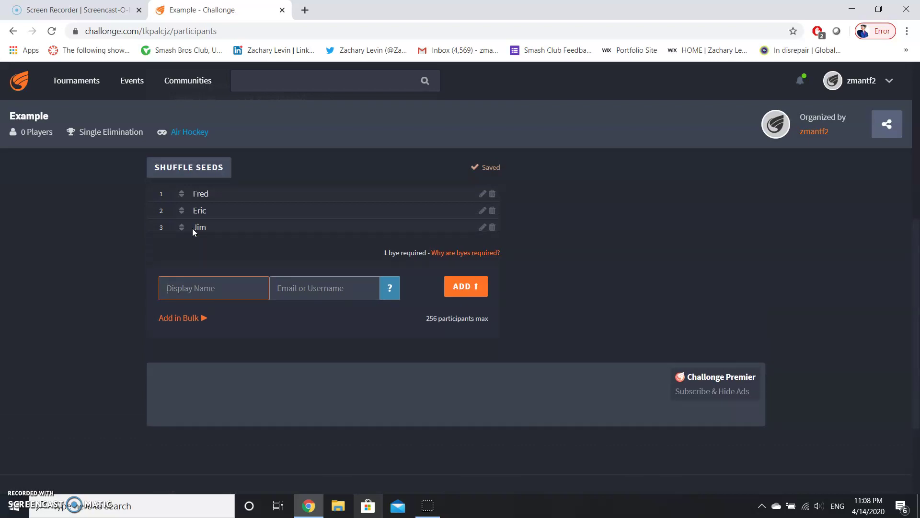
type("Henry")
key("Return")
type("To")
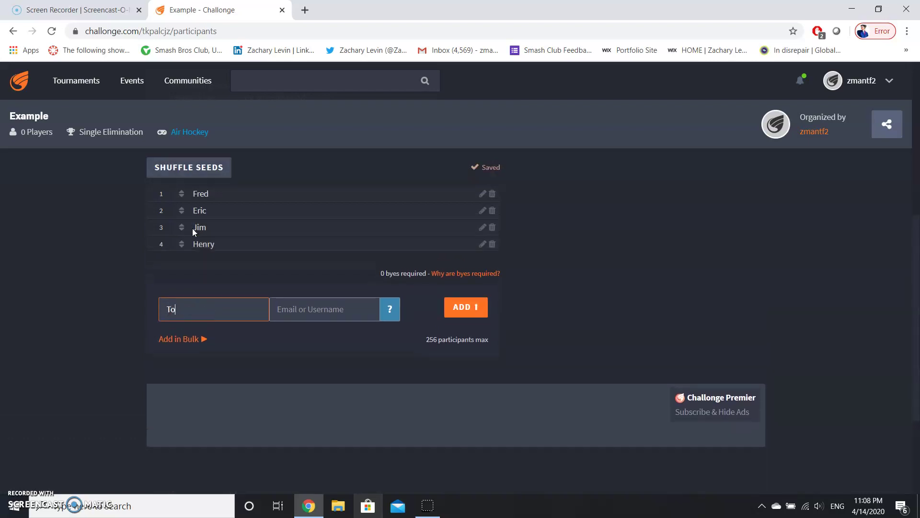
type("by")
key("Return")
type("Erin")
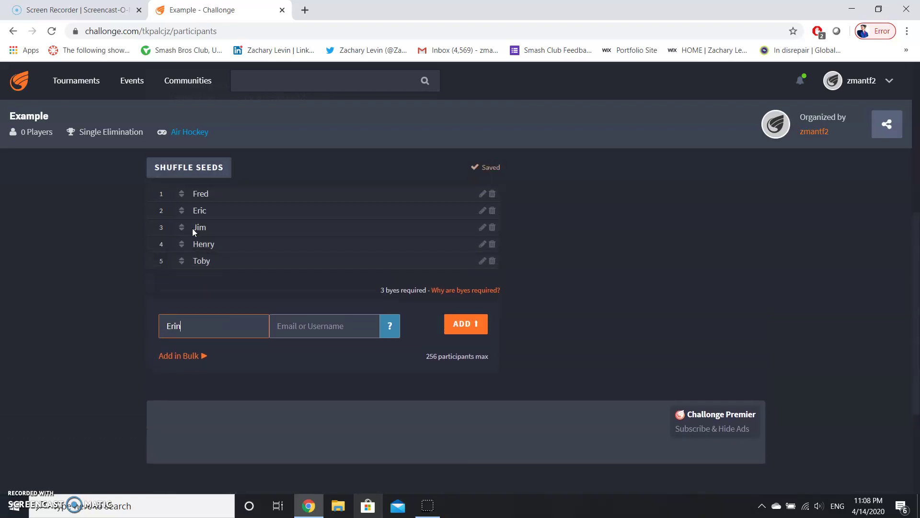
key("Return")
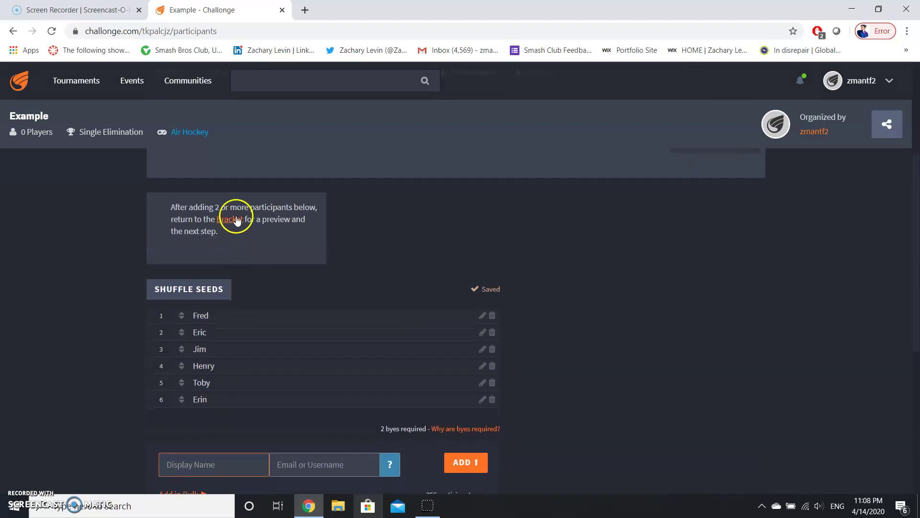
Open the bracket preview showing Henry vs Toby and Jim vs Erin in Round 1
left_click(237, 221)
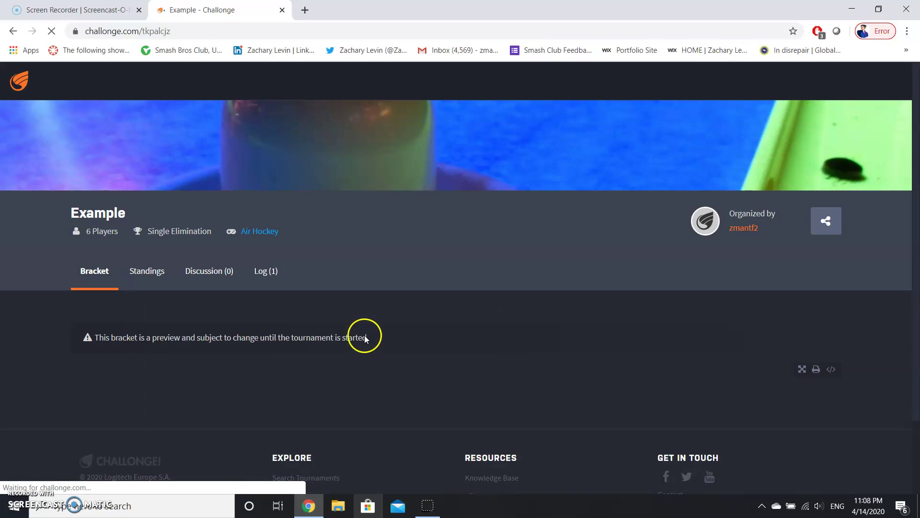
scroll(363, 337, "down", 3)
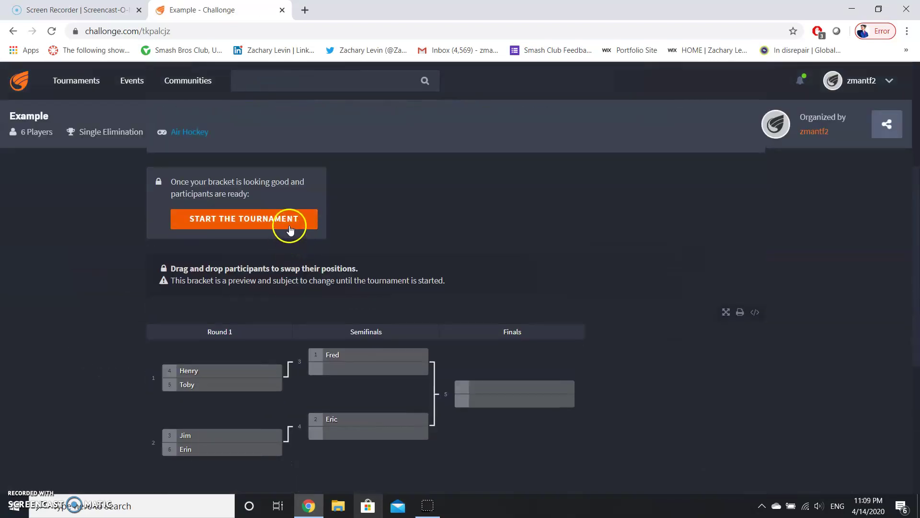
scroll(366, 401, "down", 1)
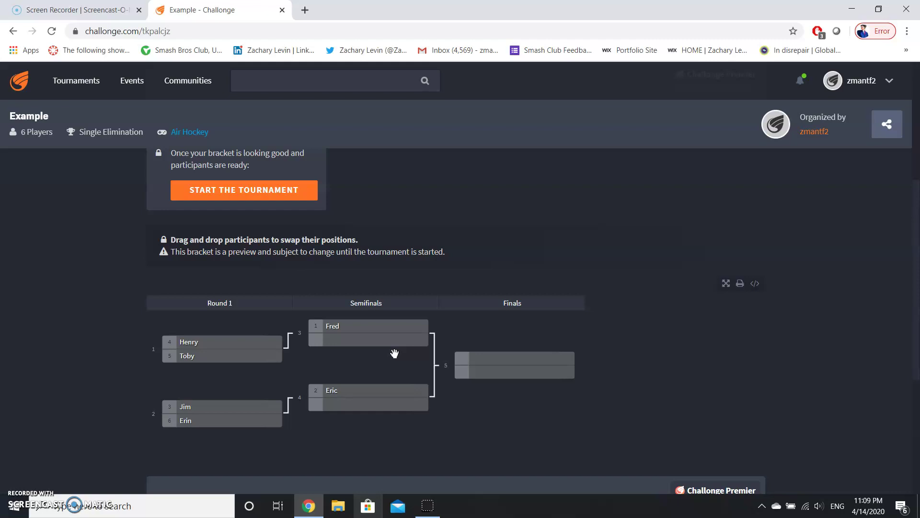
scroll(395, 353, "up", 2)
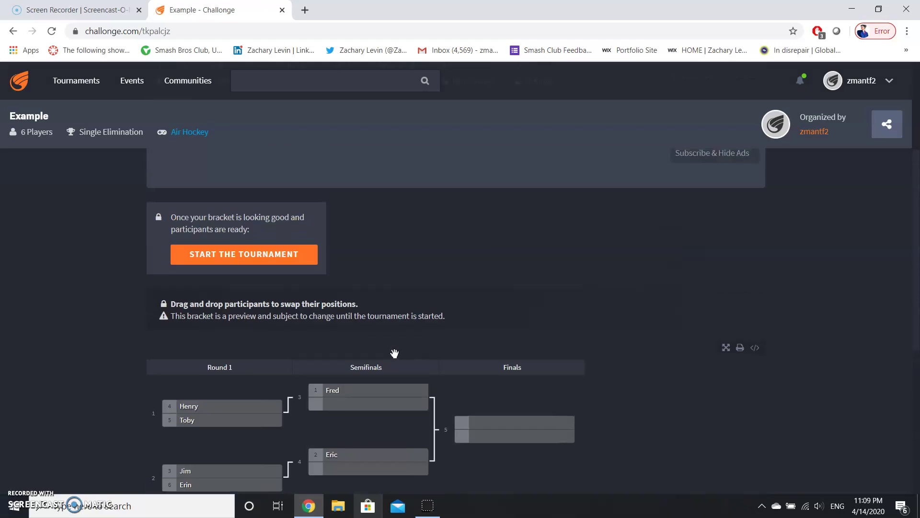
scroll(354, 294, "down", 2)
scroll(354, 294, "up", 1)
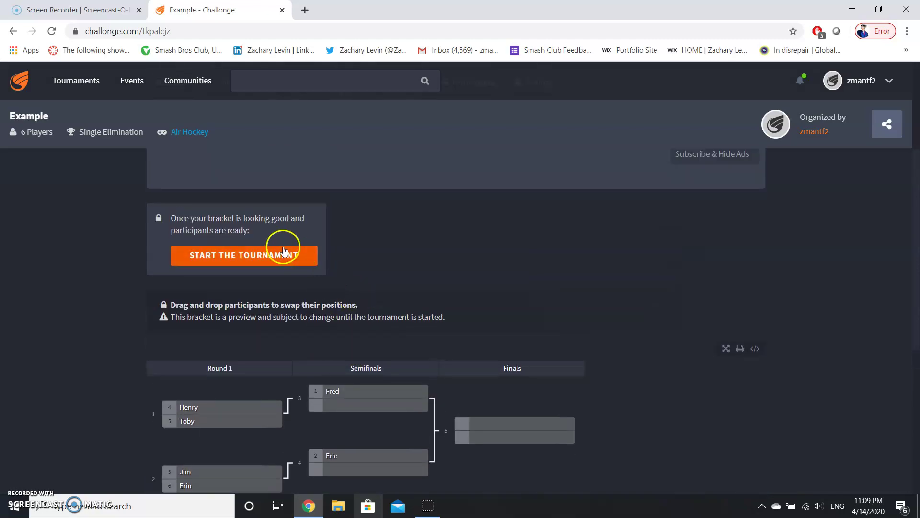
Start the tournament and submit a 2–0 score for Henry over Toby
left_click(279, 249)
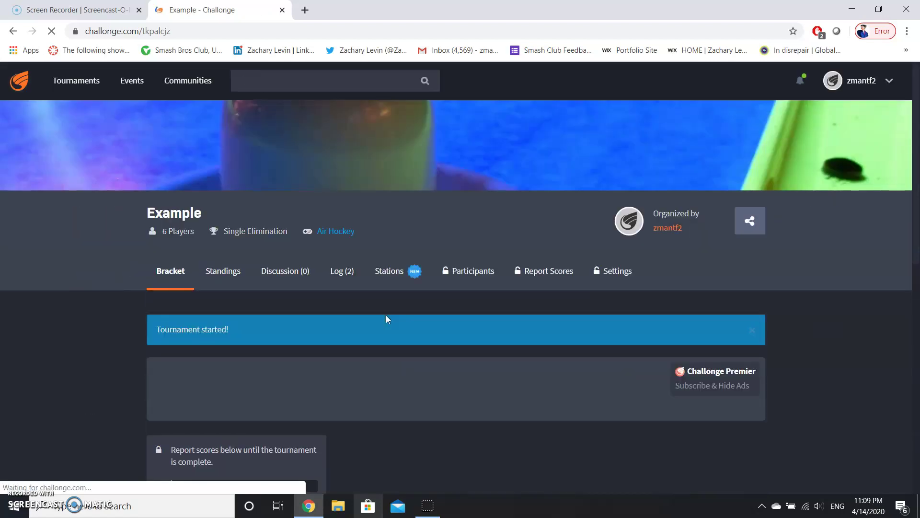
scroll(386, 315, "down", 5)
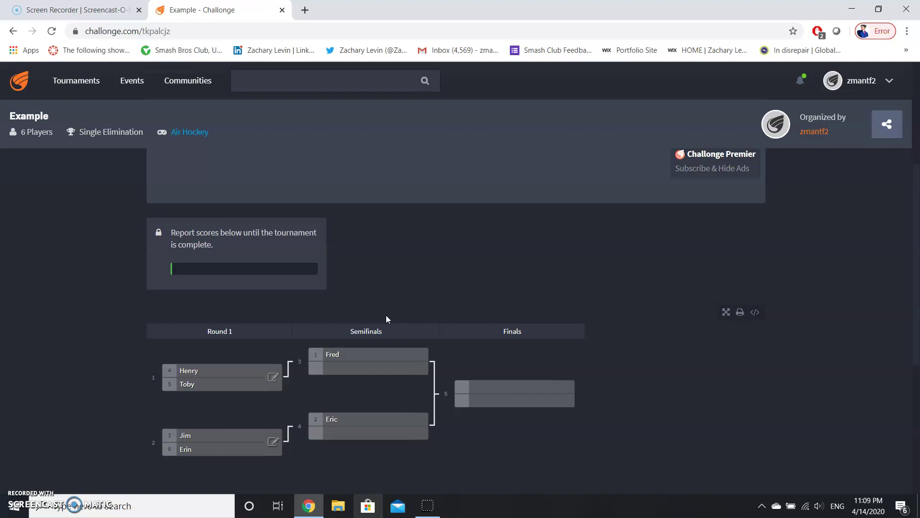
left_click(274, 382)
left_click(533, 239)
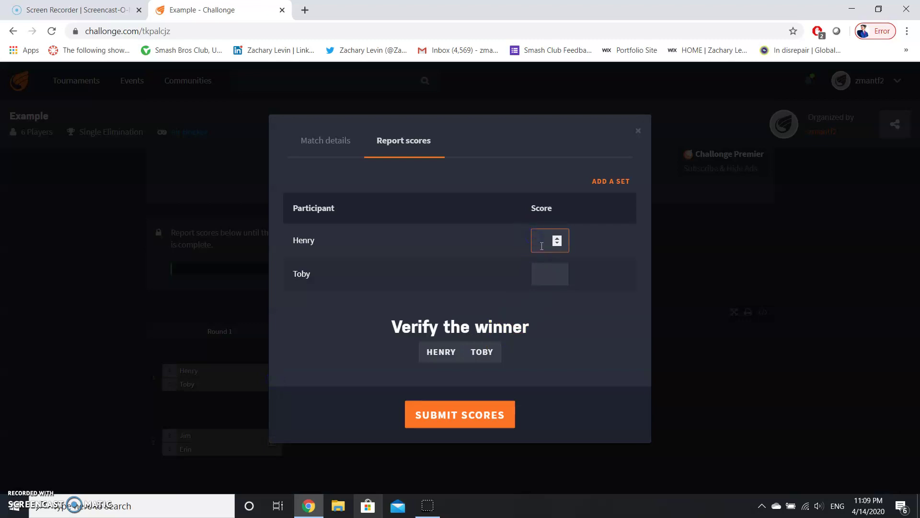
type("2")
left_click(535, 272)
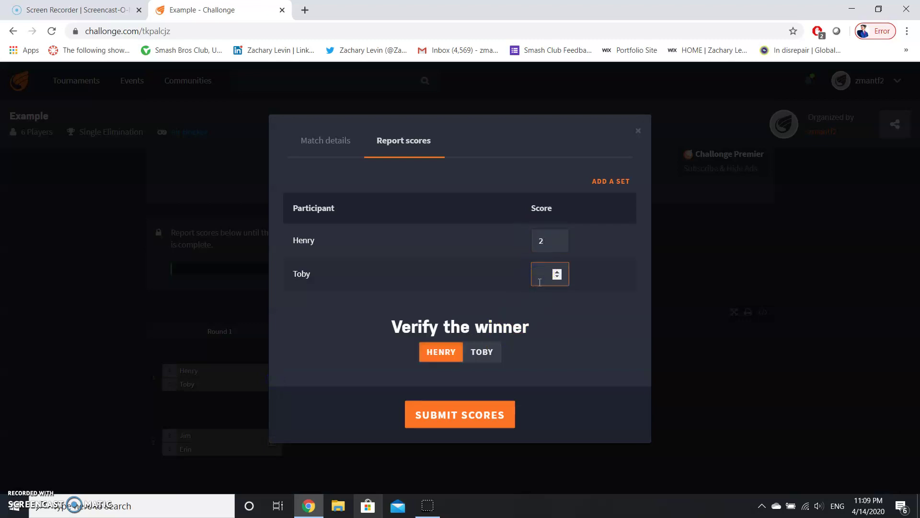
type("0")
left_click(452, 416)
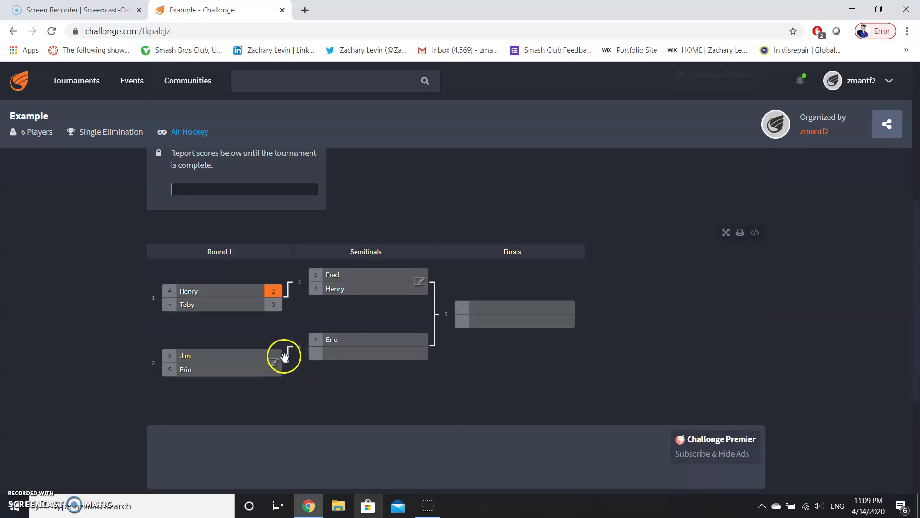
Report Jim's 2–1 win over Erin
left_click(285, 358)
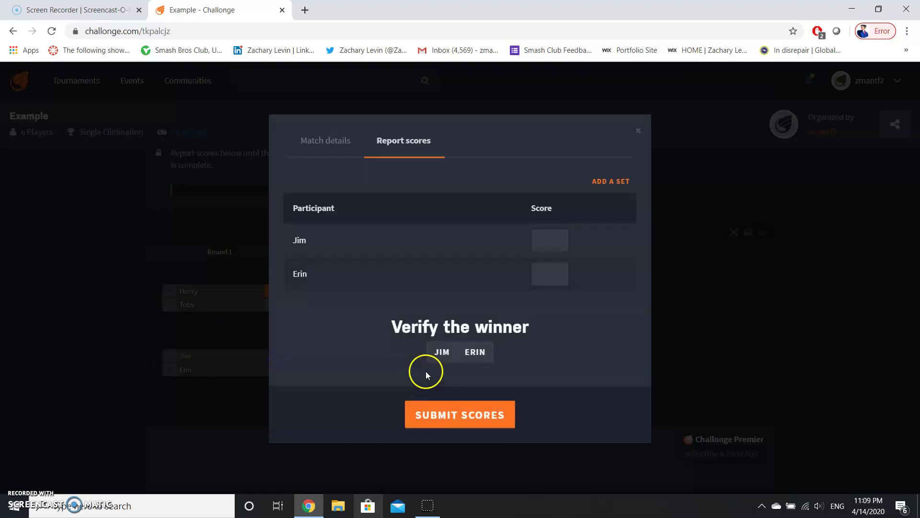
left_click(532, 239)
type("2")
left_click(544, 262)
type("1")
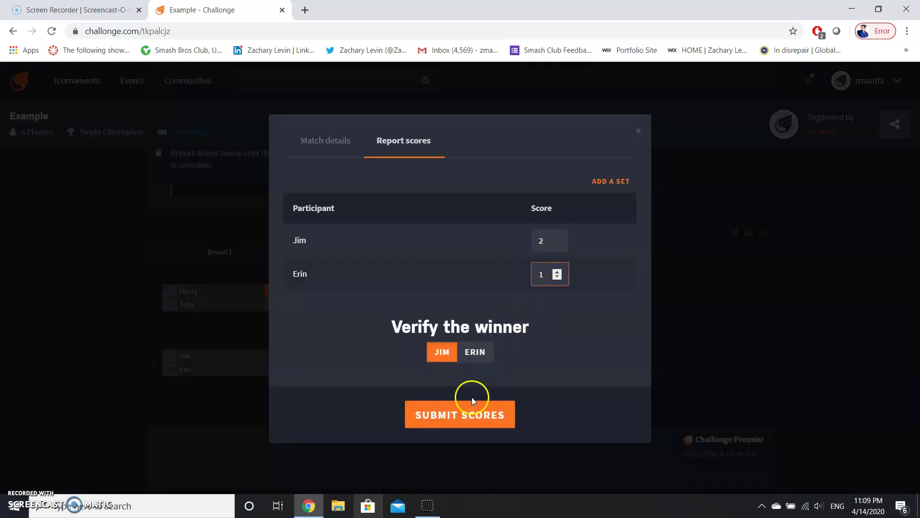
left_click(452, 415)
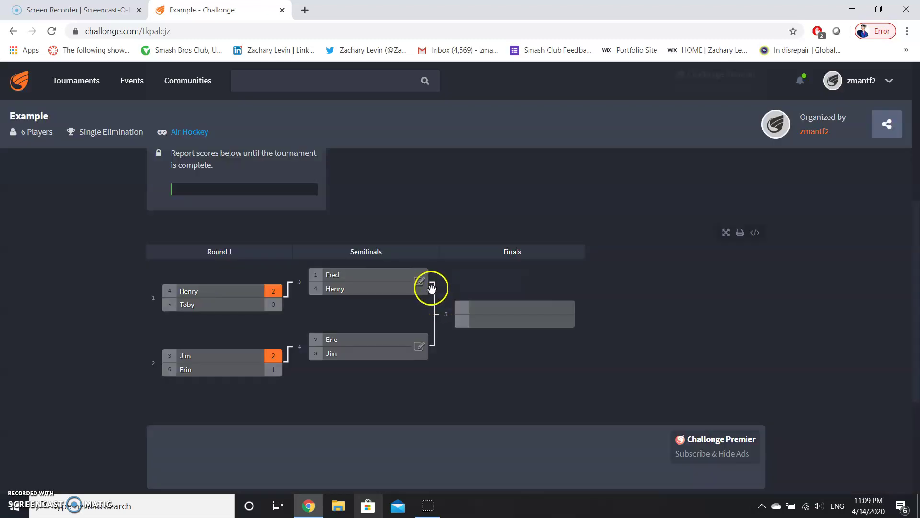
Report Fred's 2–0 semifinal win over Henry
left_click(417, 281)
left_click(543, 240)
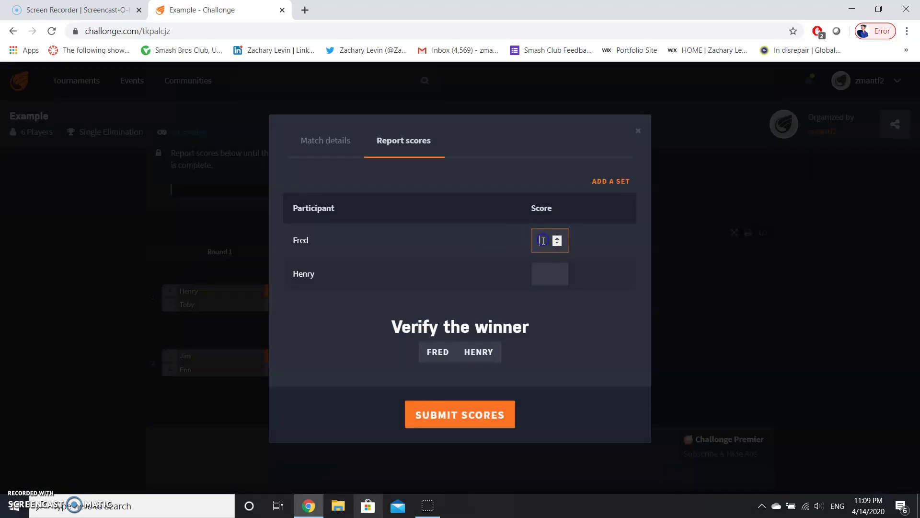
type("2")
left_click(545, 274)
type("0")
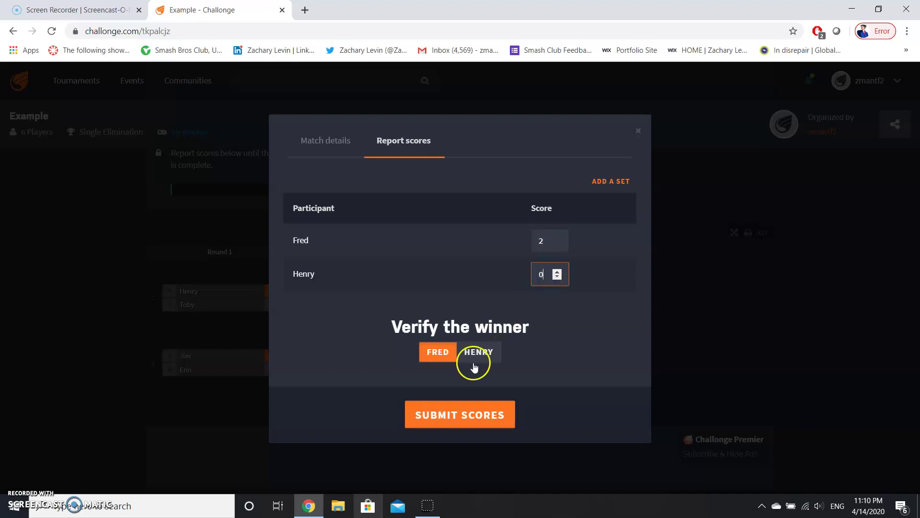
left_click(468, 420)
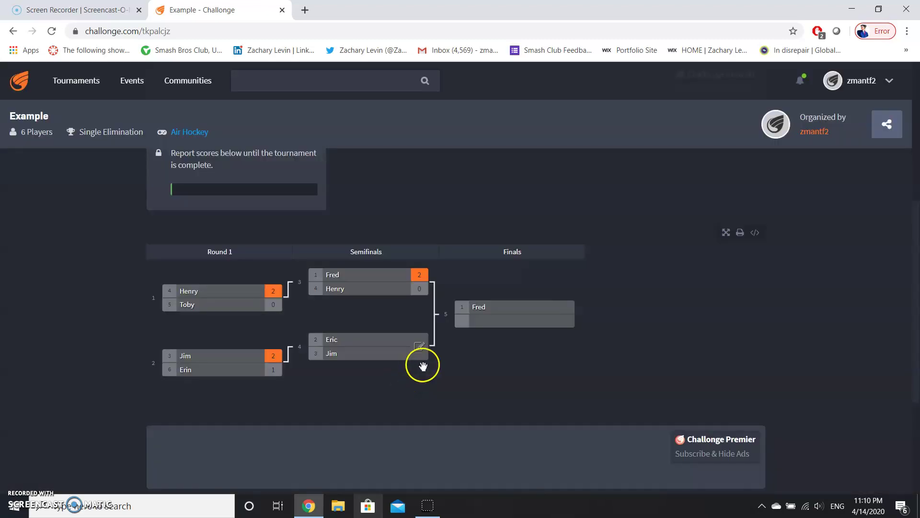
Report Eric -1, Jim 0 so Jim advances to the final
left_click(421, 347)
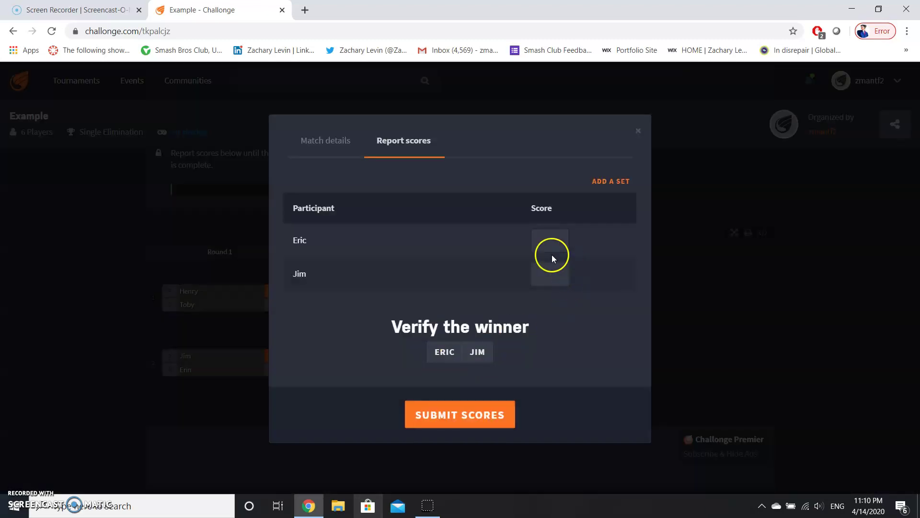
left_click(539, 247)
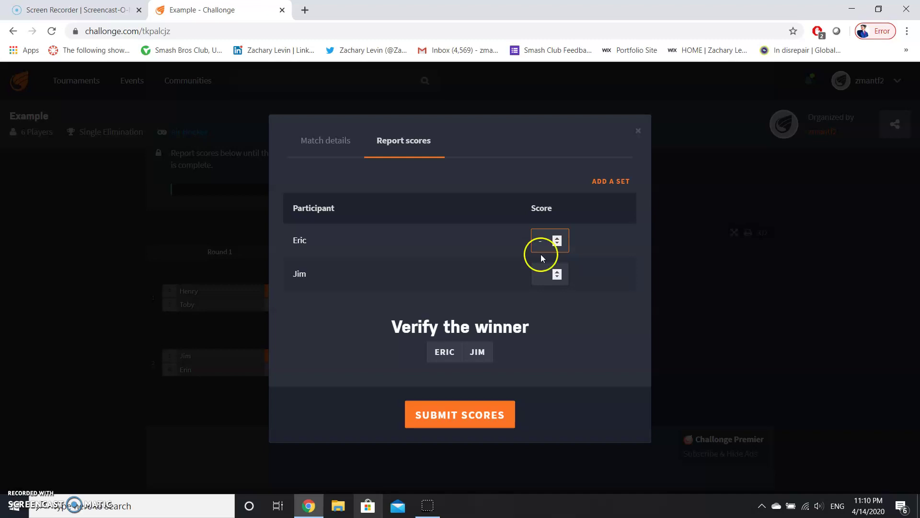
type("-1")
left_click(545, 274)
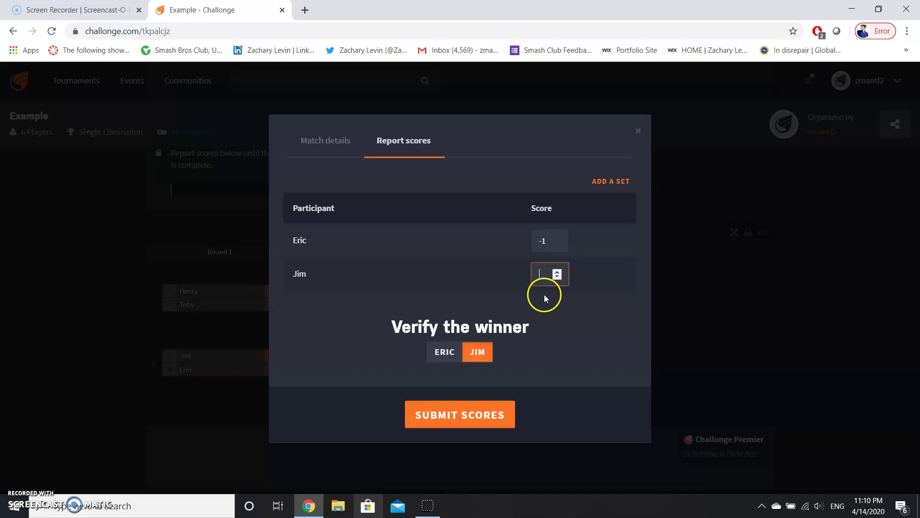
type("0")
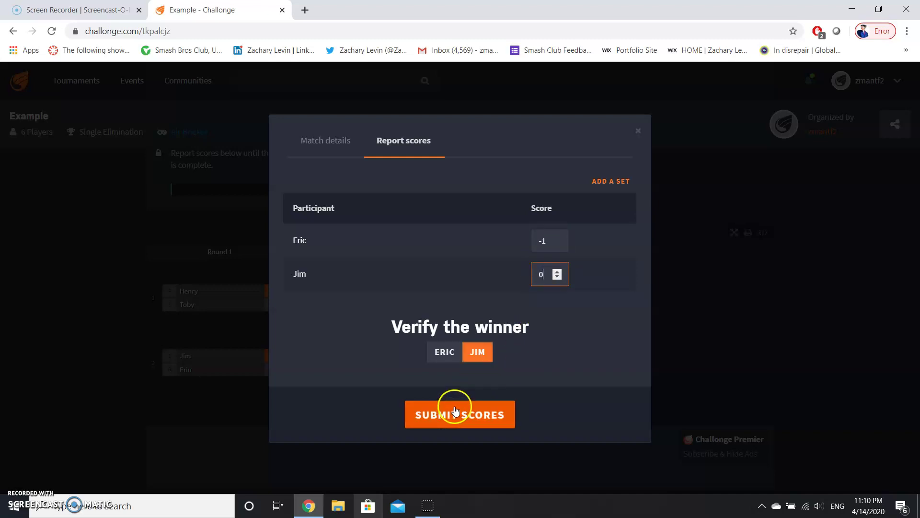
left_click(455, 411)
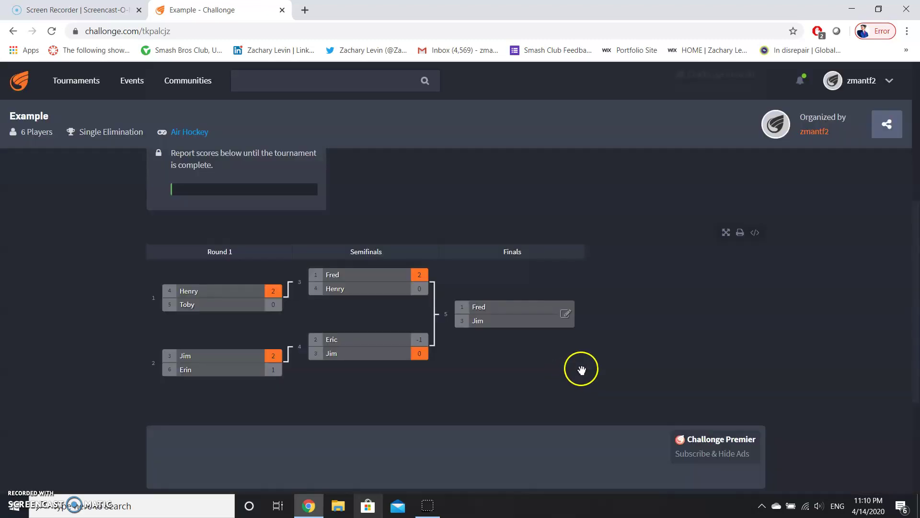
Enter 3 for Fred and 2 for Jim in the Finals and submit
left_click(567, 314)
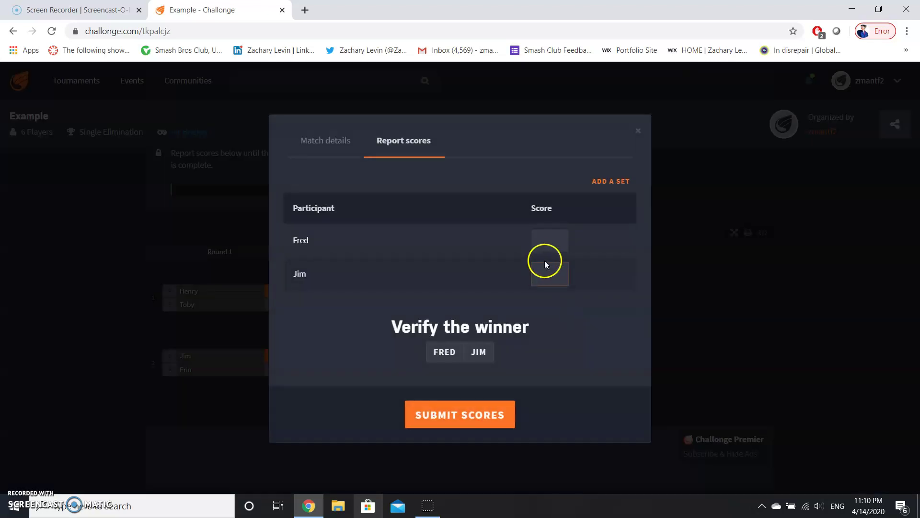
left_click(542, 249)
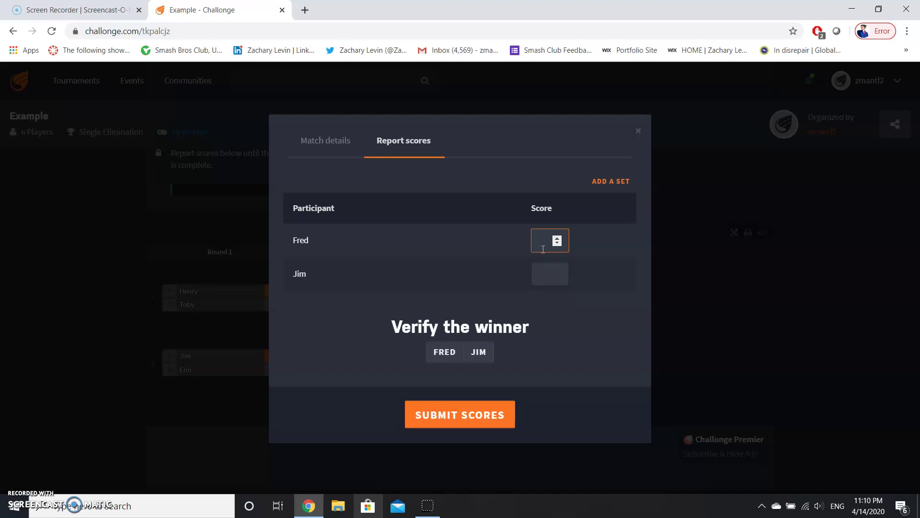
type("3")
left_click(540, 271)
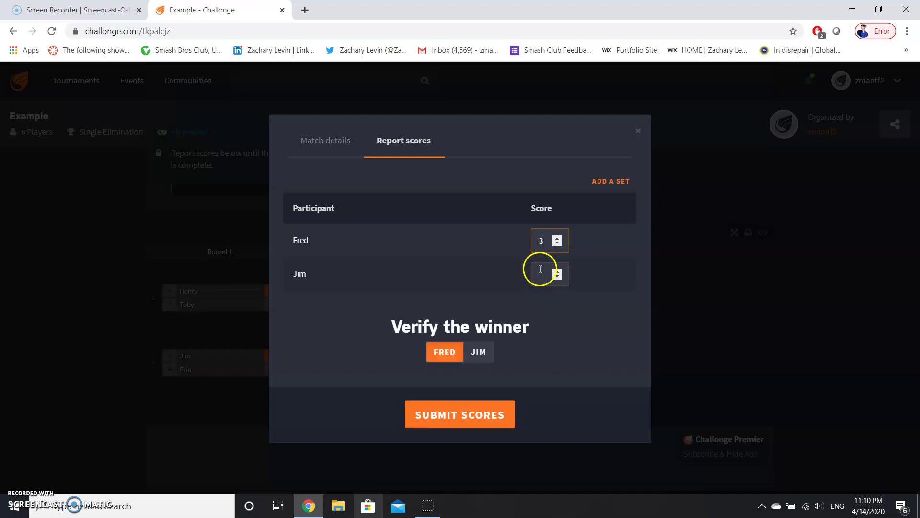
type("2")
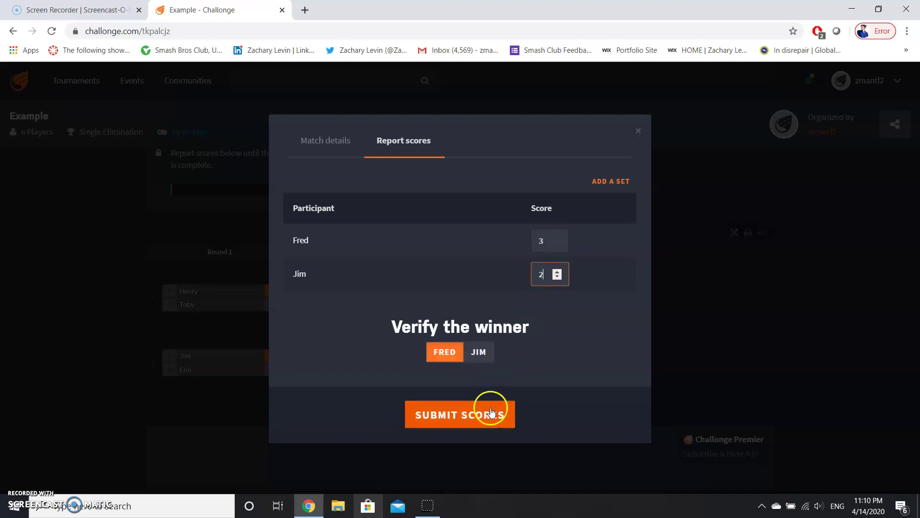
left_click(480, 413)
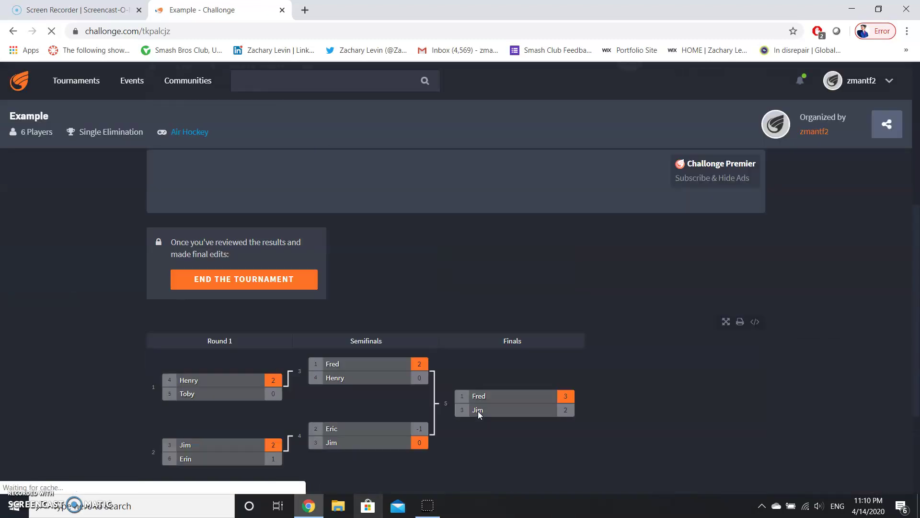
End the Example tournament to show final results with Fred as champion
left_click(289, 320)
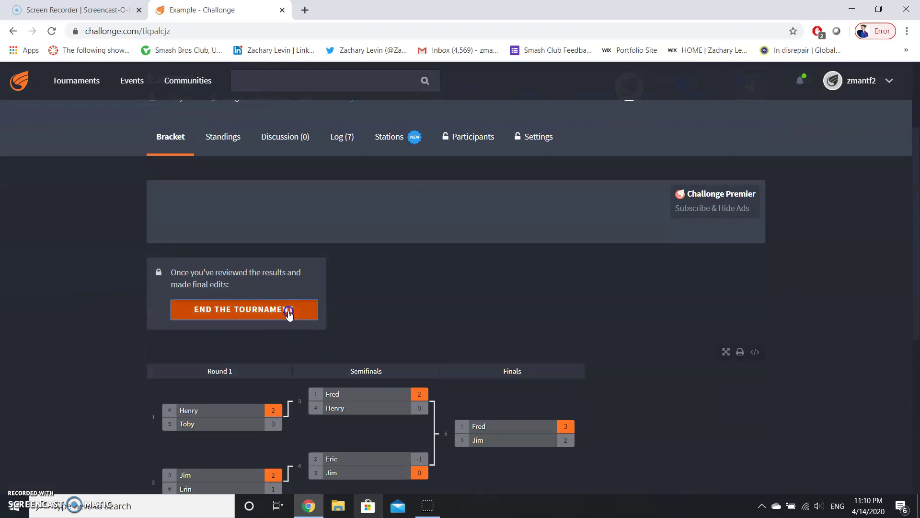